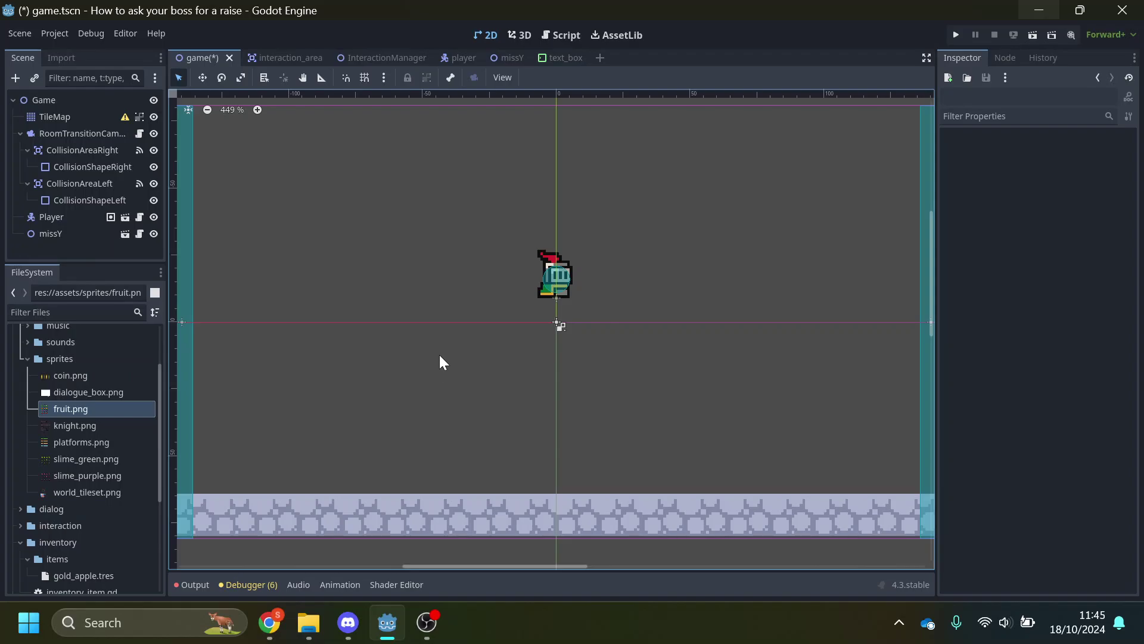
- Add a Sprite2D child node to the game scene using the Create New Node dialog
click(62, 251)
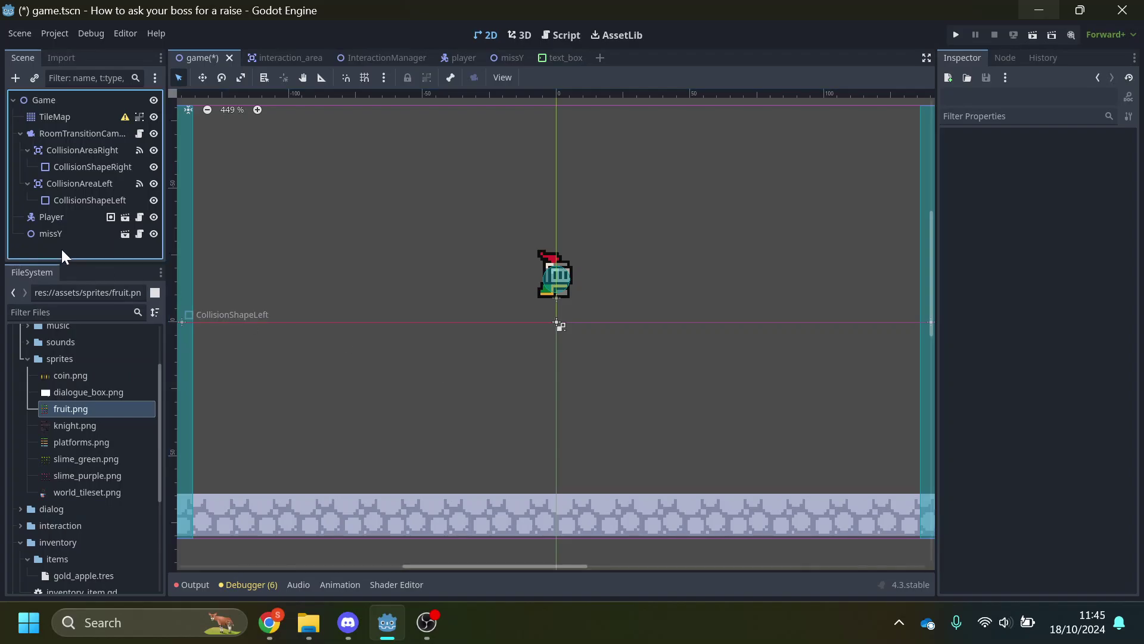
click(15, 79)
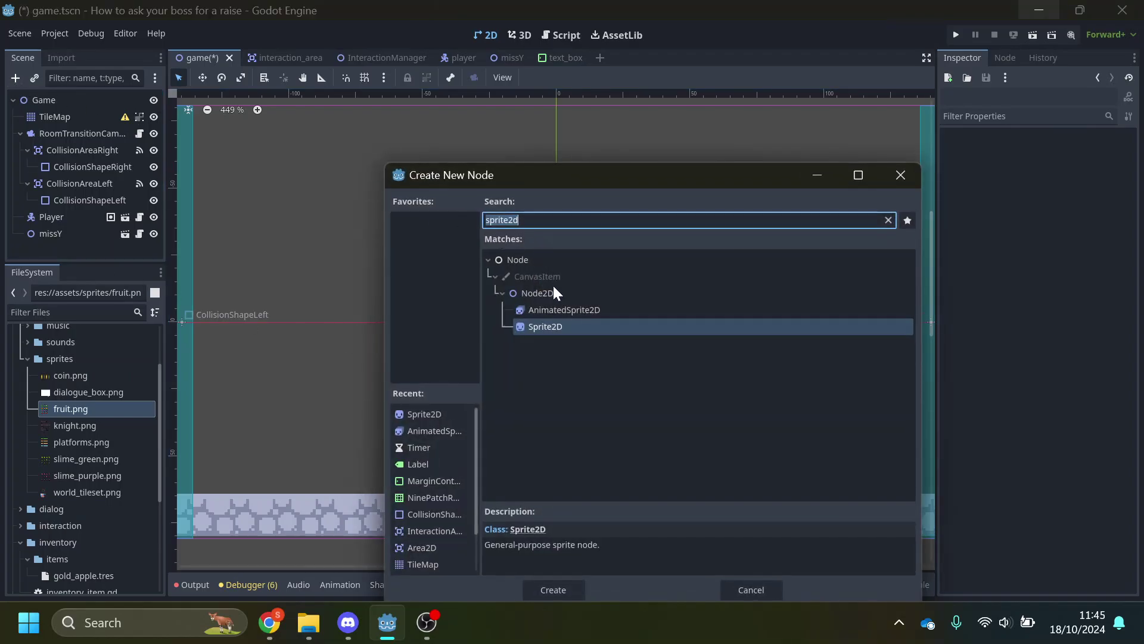
click(558, 310)
click(558, 328)
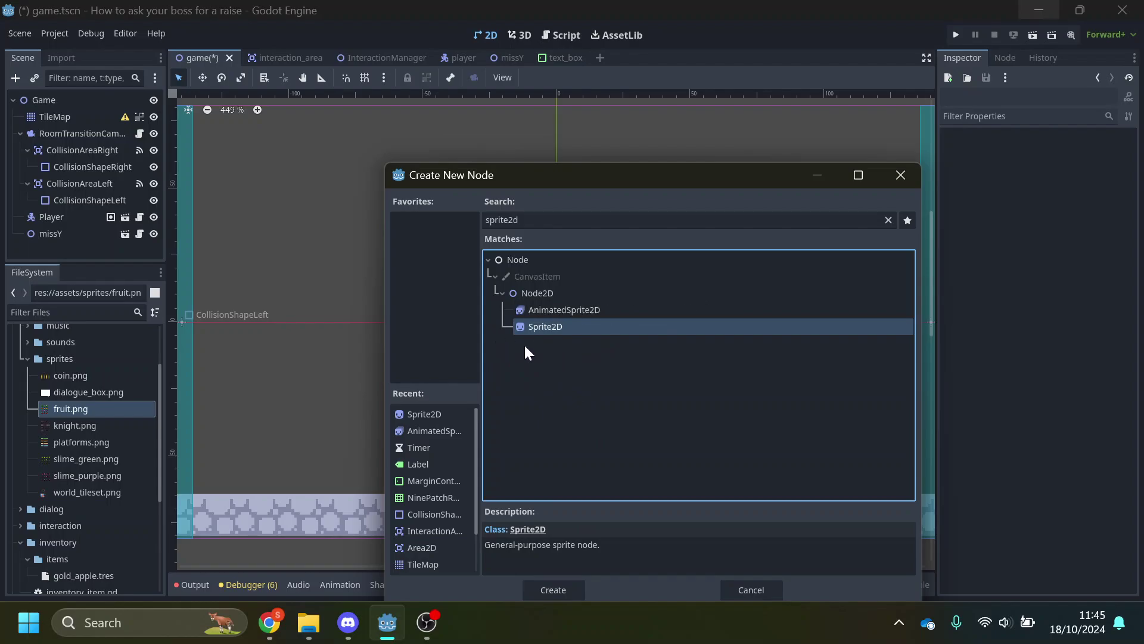
click(541, 582)
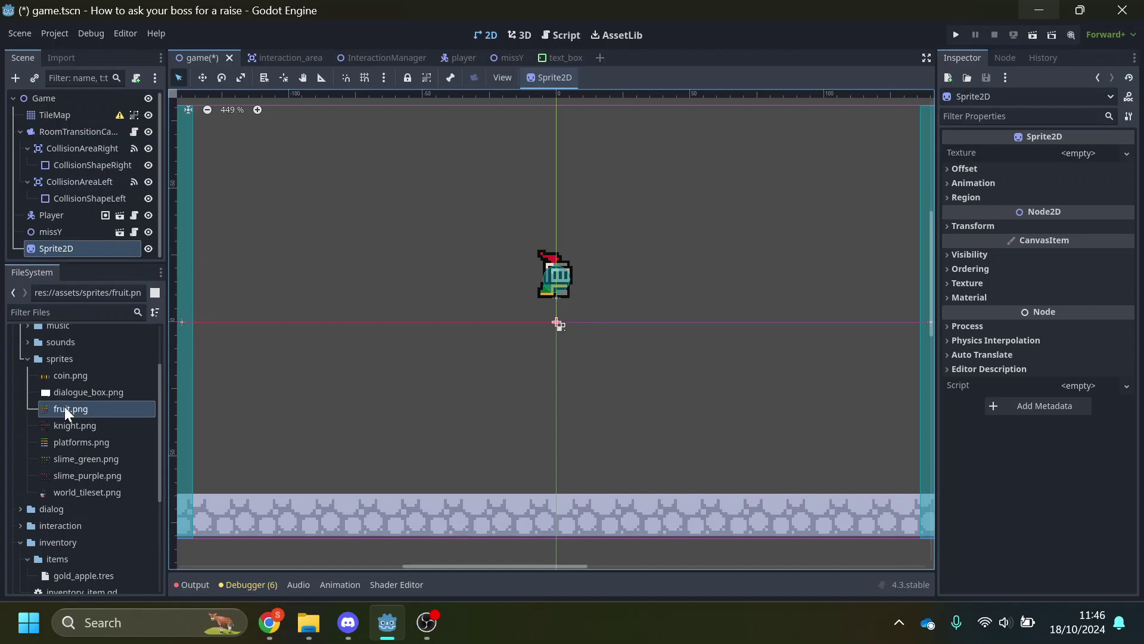
- Give the sprite fruit.png as its texture, region-cropped to the 16×16 orange pear at x 16, y 16
drag(64, 406, 1082, 156)
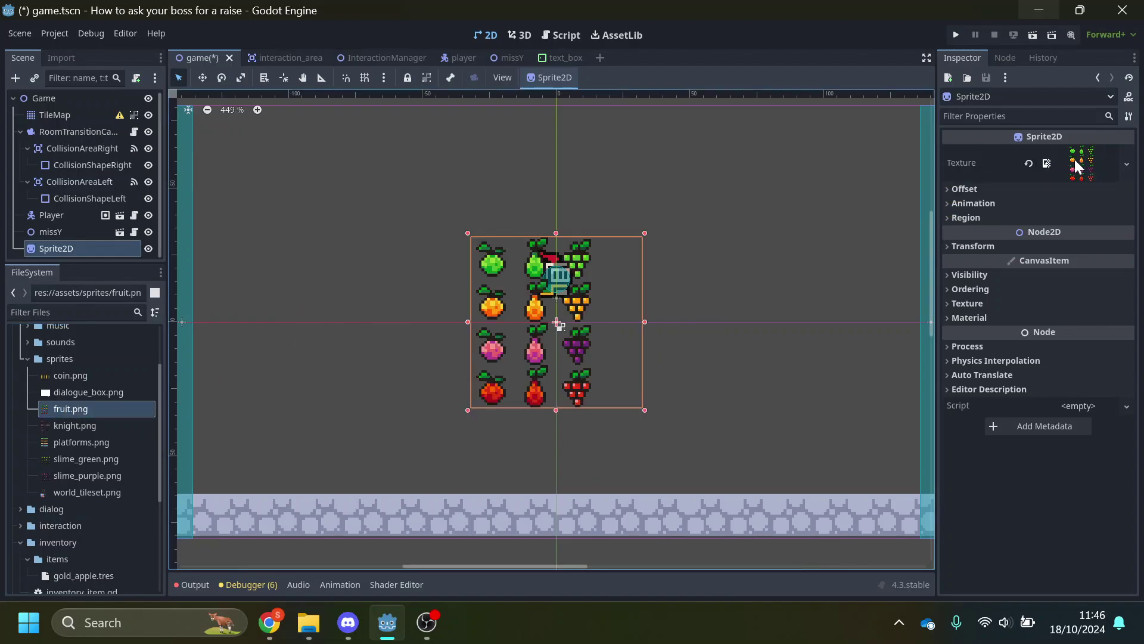
click(947, 217)
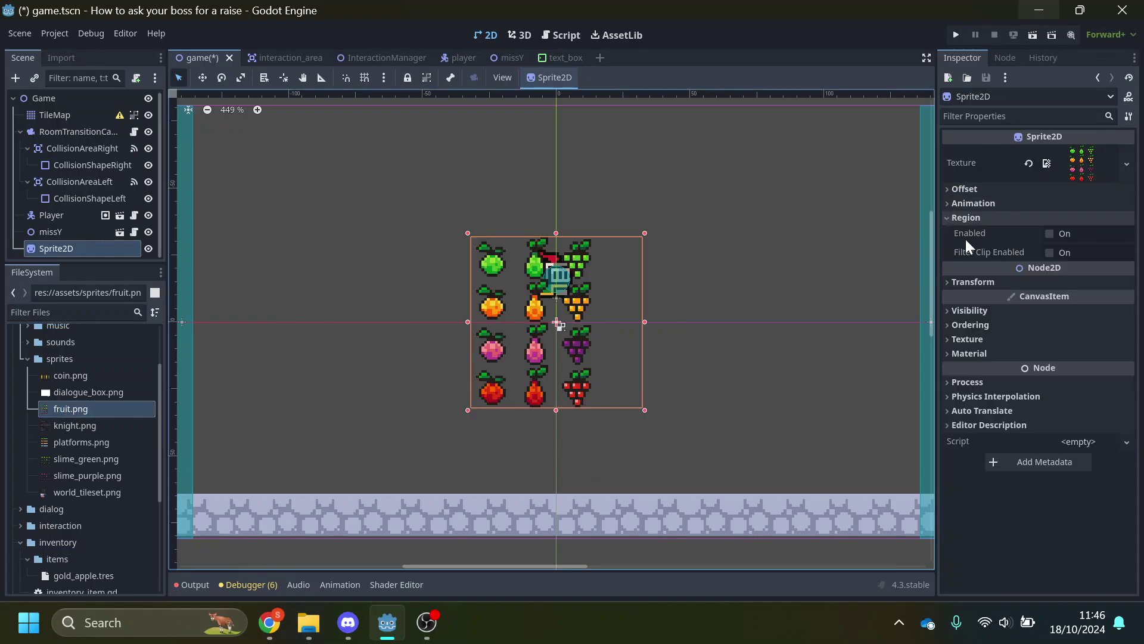
click(1050, 234)
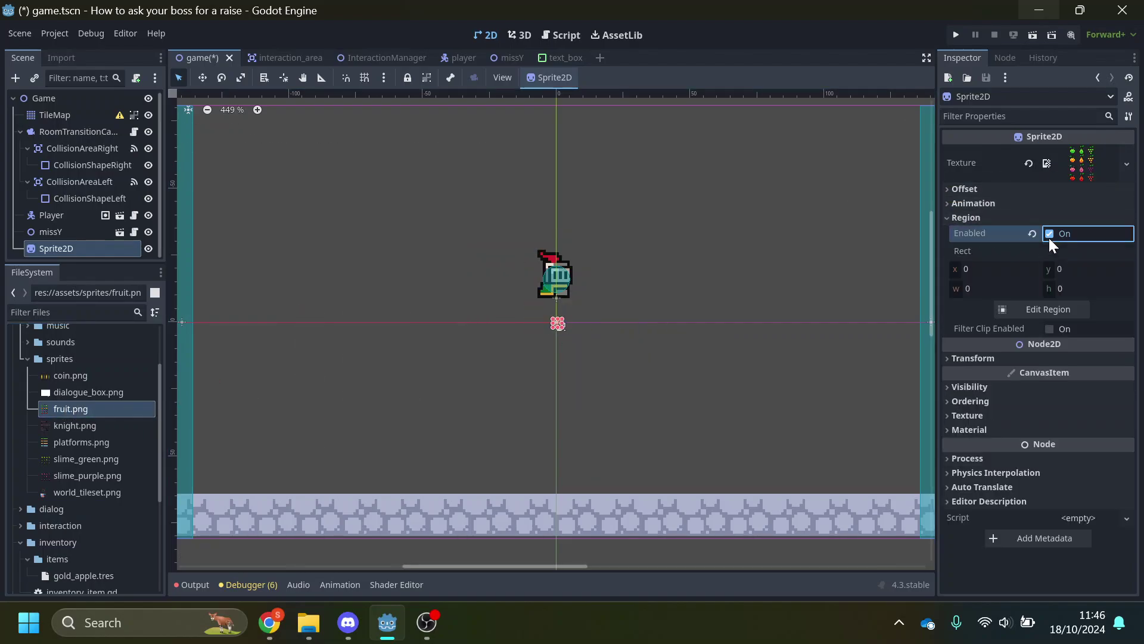
click(1044, 312)
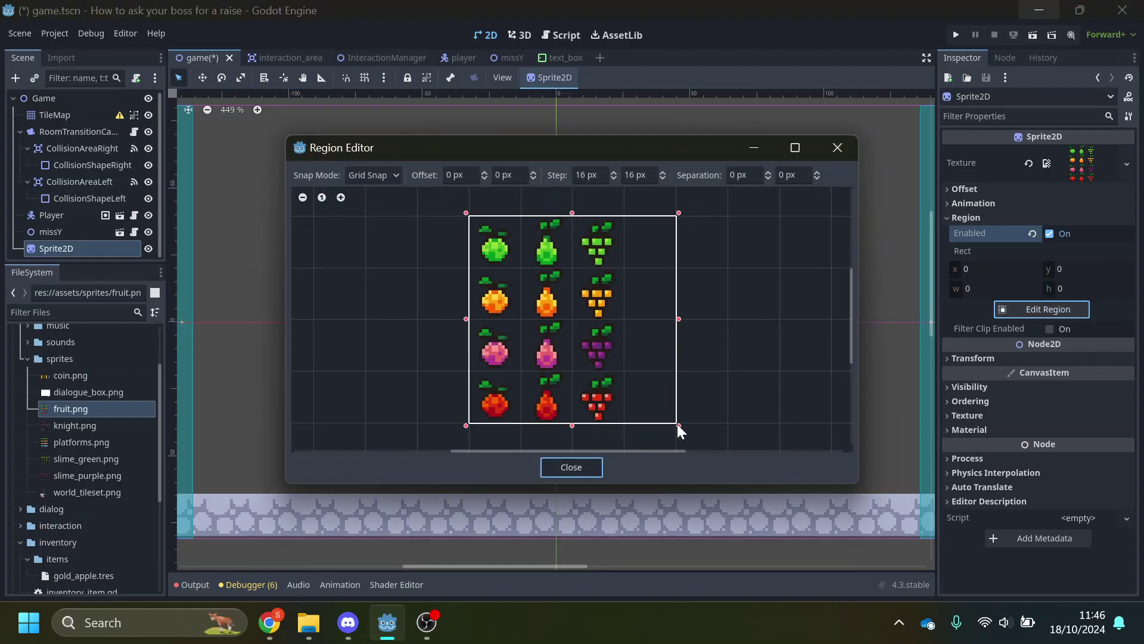
drag(474, 220, 522, 272)
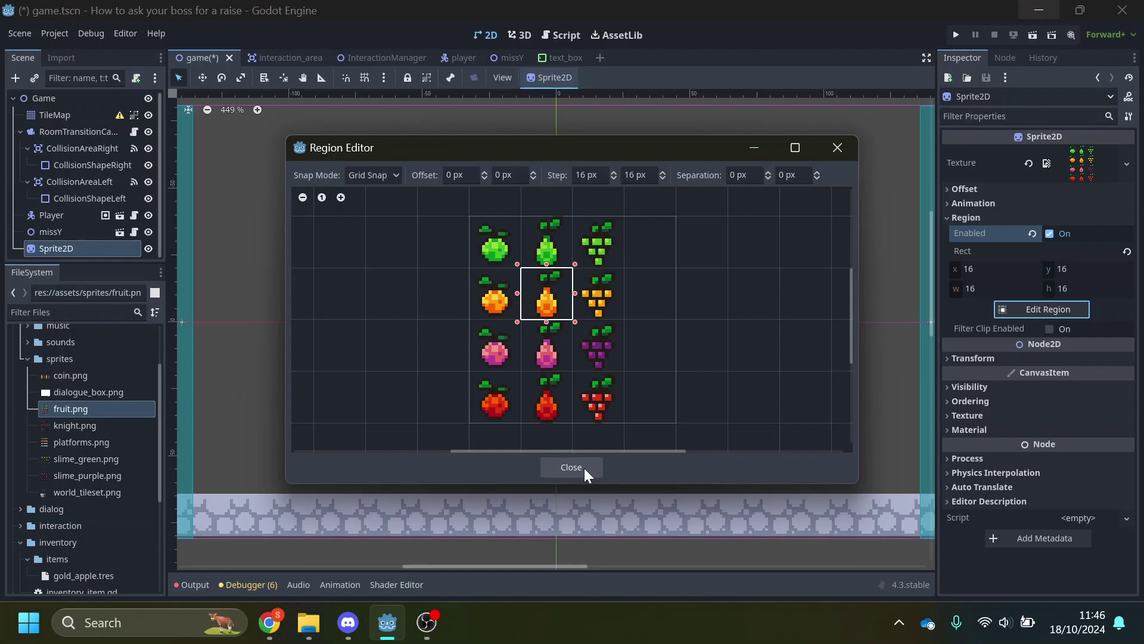
- Move the pear sprite down-left just above the floor and save game.tscn
click(562, 474)
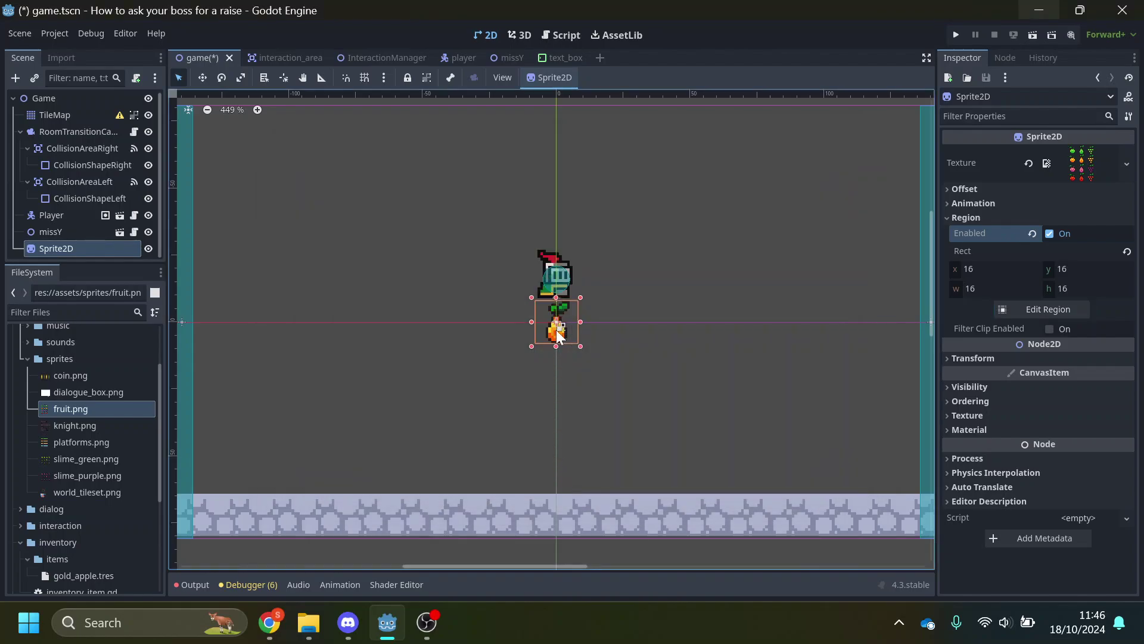
drag(558, 335, 383, 452)
click(543, 398)
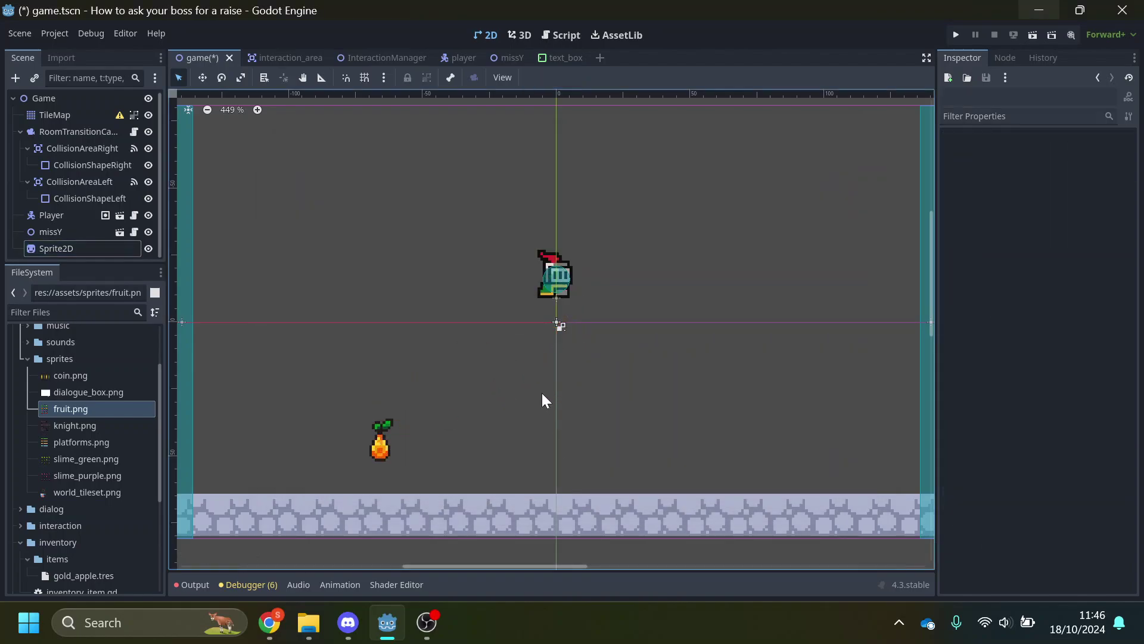
key(ctrl+s)
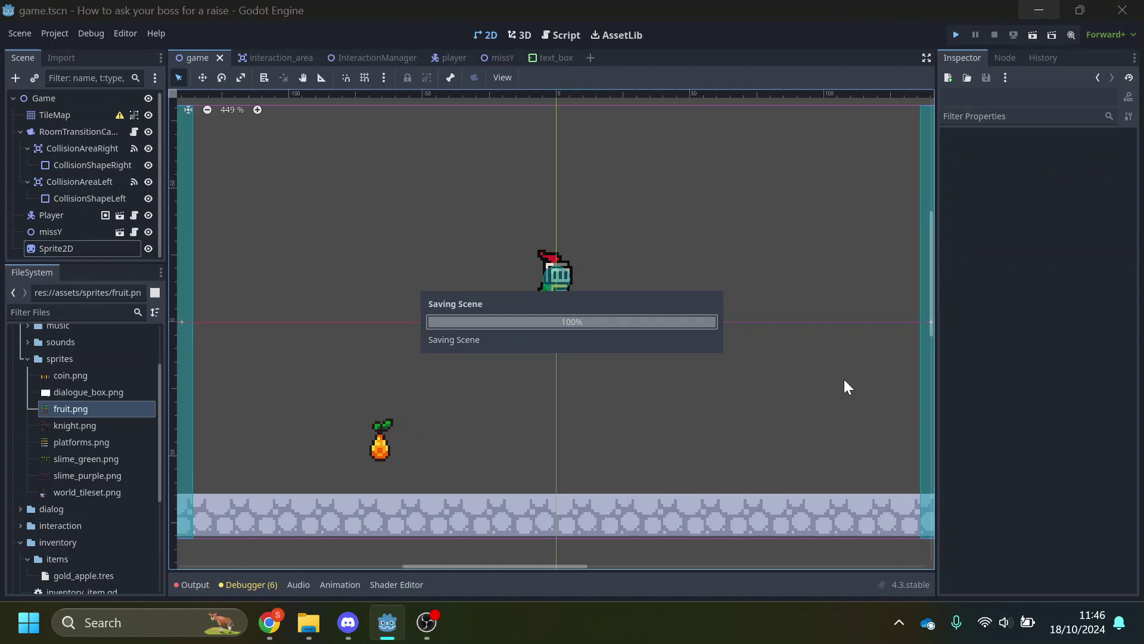
- Run the game and walk the knight left and right past the pear
key(F5)
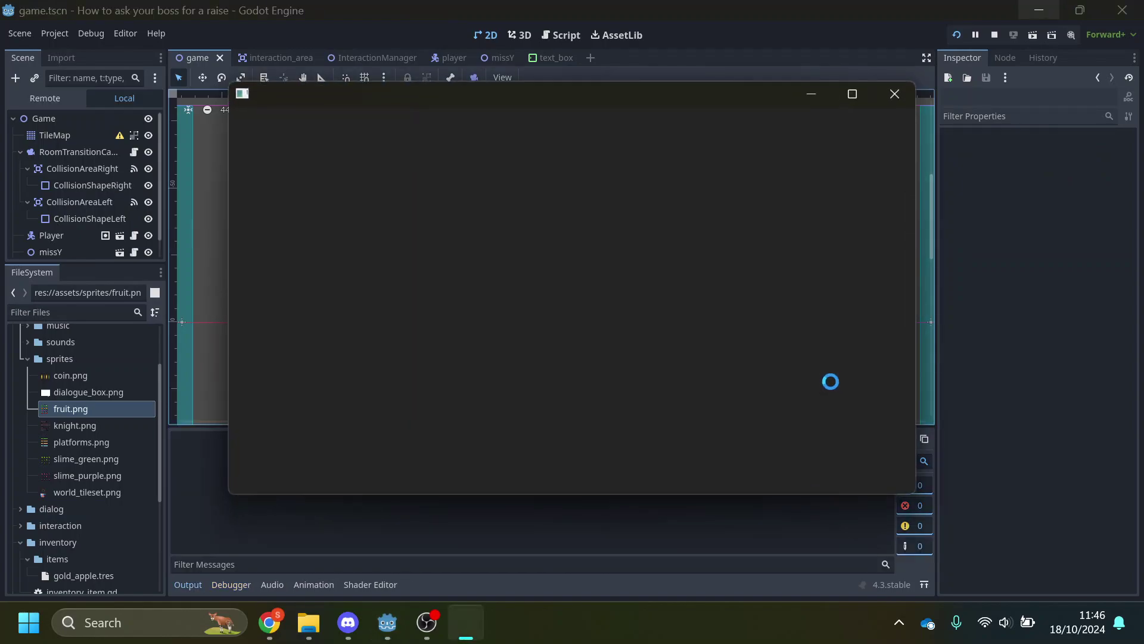
key(Left)
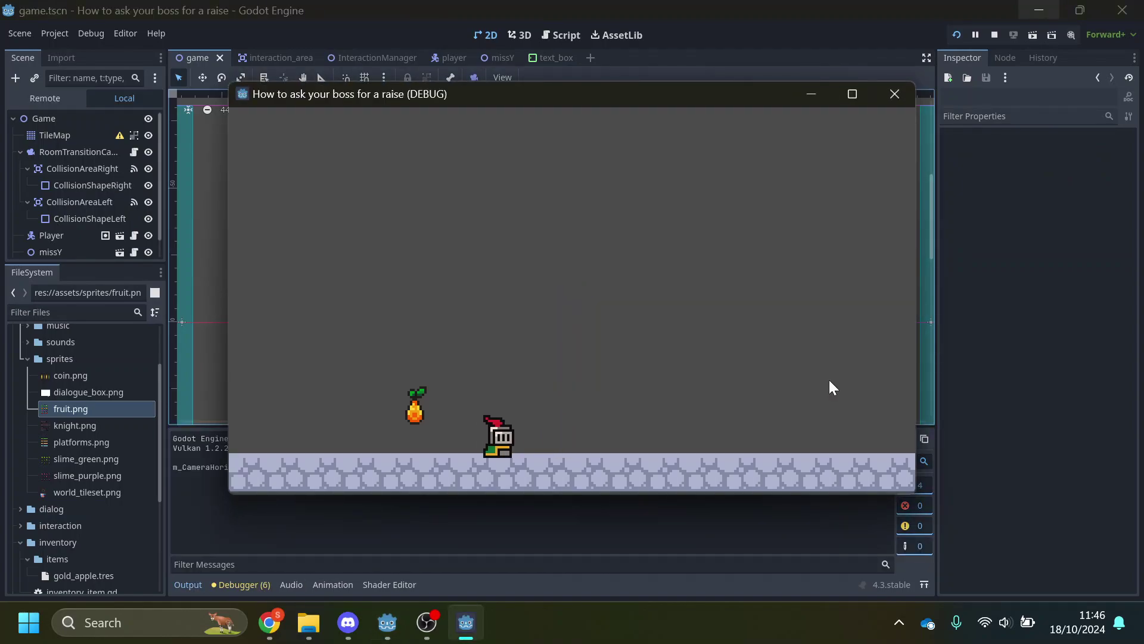
key(Right)
key(Left)
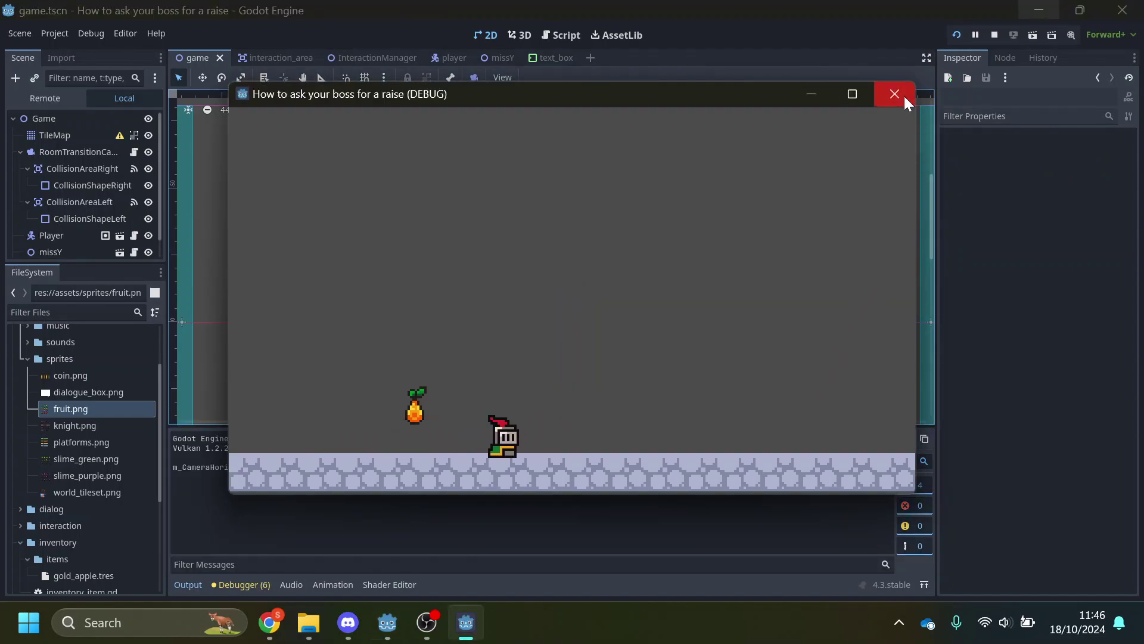
- Stop the game and open inventory_item.gd, highlighting its two export variable lines
click(901, 96)
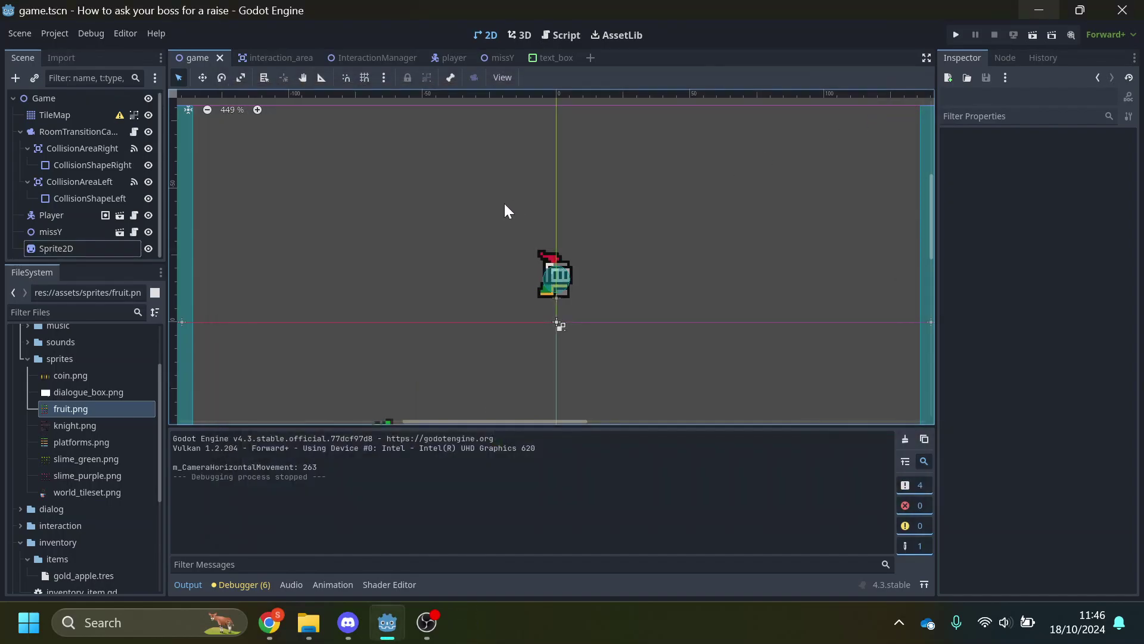
click(563, 35)
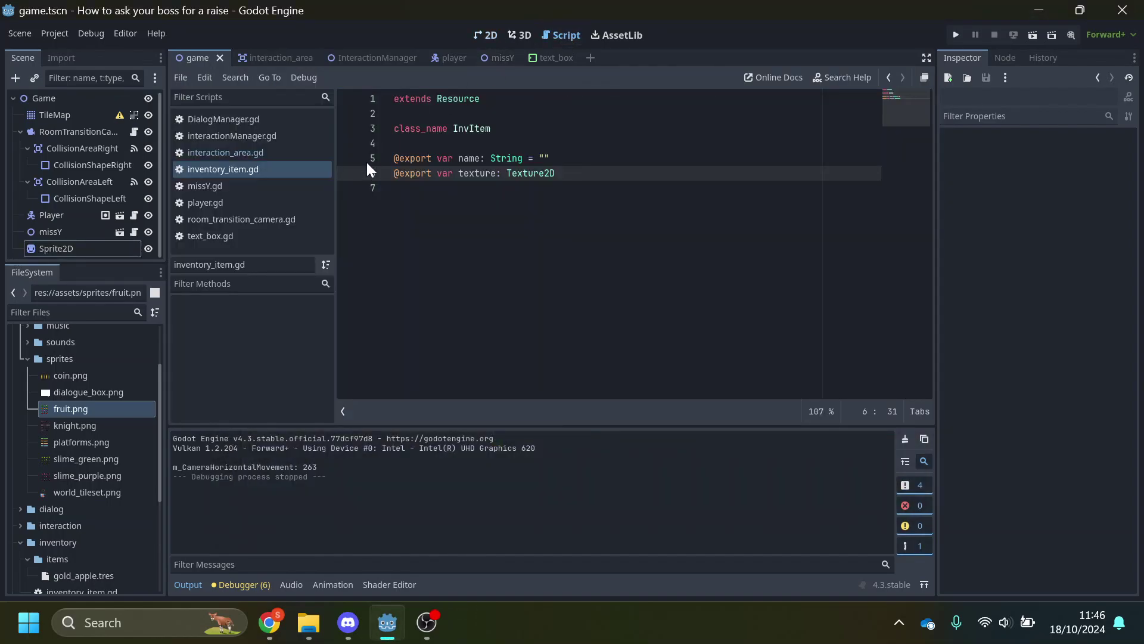
click(399, 157)
key(shift+Down)
key(shift+End)
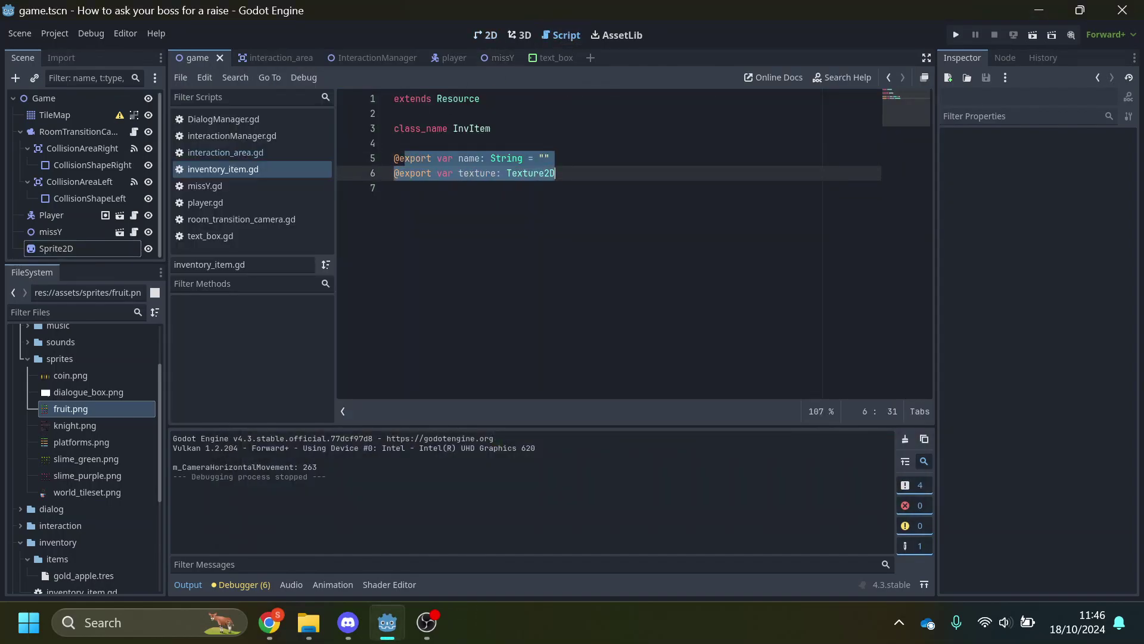
- Inspect the Texture2D type on line 6 without changing the script's code
key(End)
key(ctrl+shift+Left)
key(ctrl+shift+Left)
key(ctrl+shift+Left)
key(ctrl+shift+Left)
key(ctrl+shift+Left)
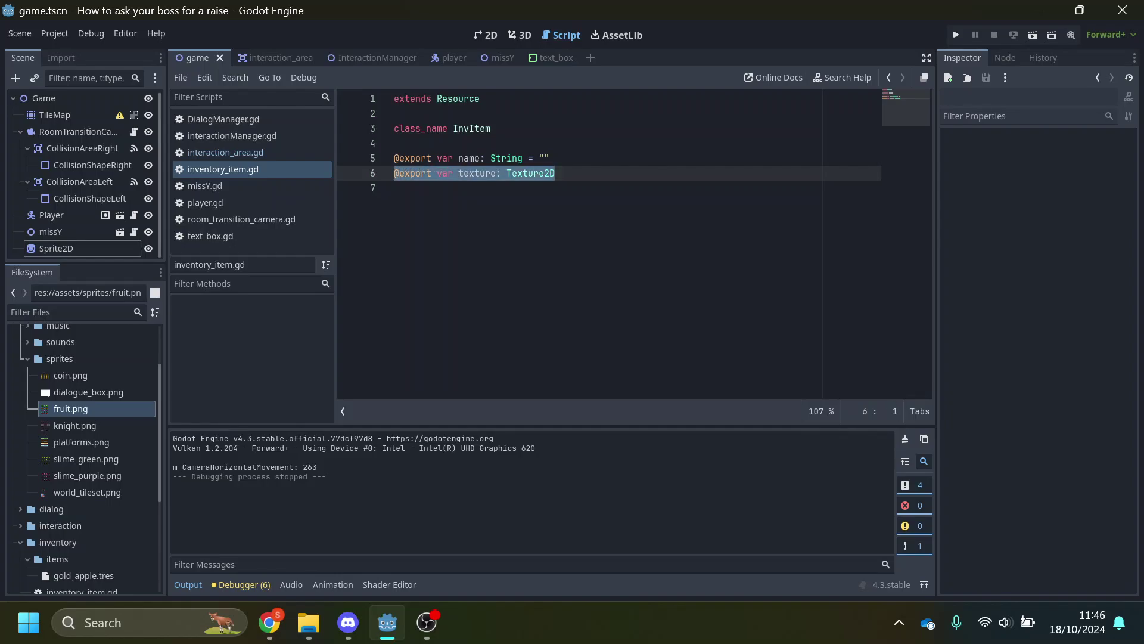
key(ctrl+Right)
key(ctrl+Right)
key(ctrl+Right)
key(ctrl+Right)
key(shift+End)
key(End)
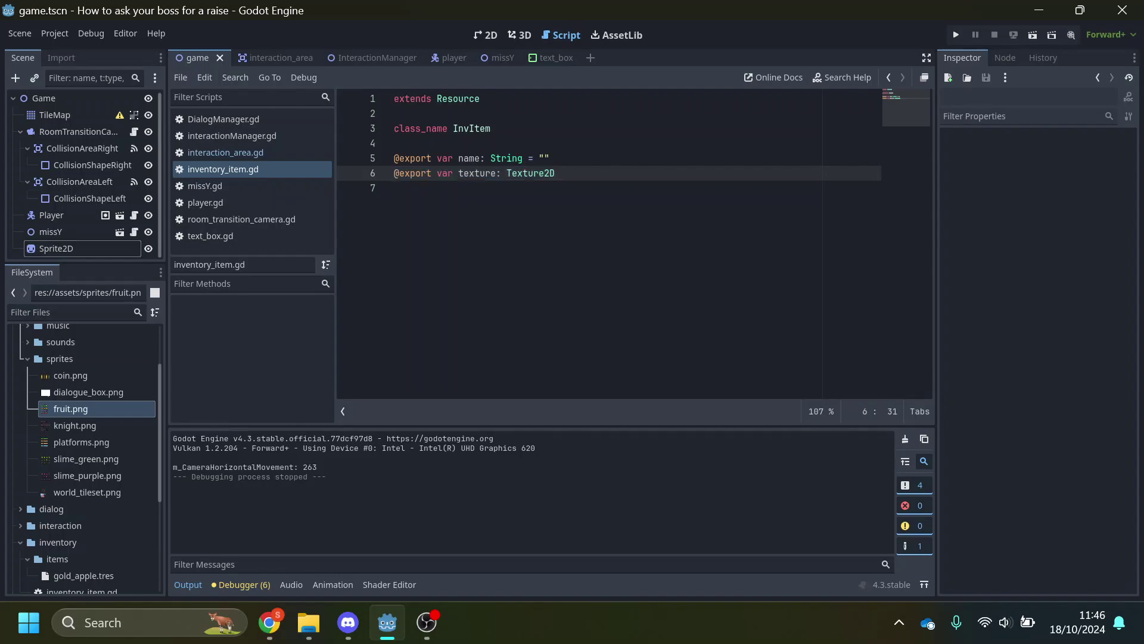
scroll(48, 441, down, 4)
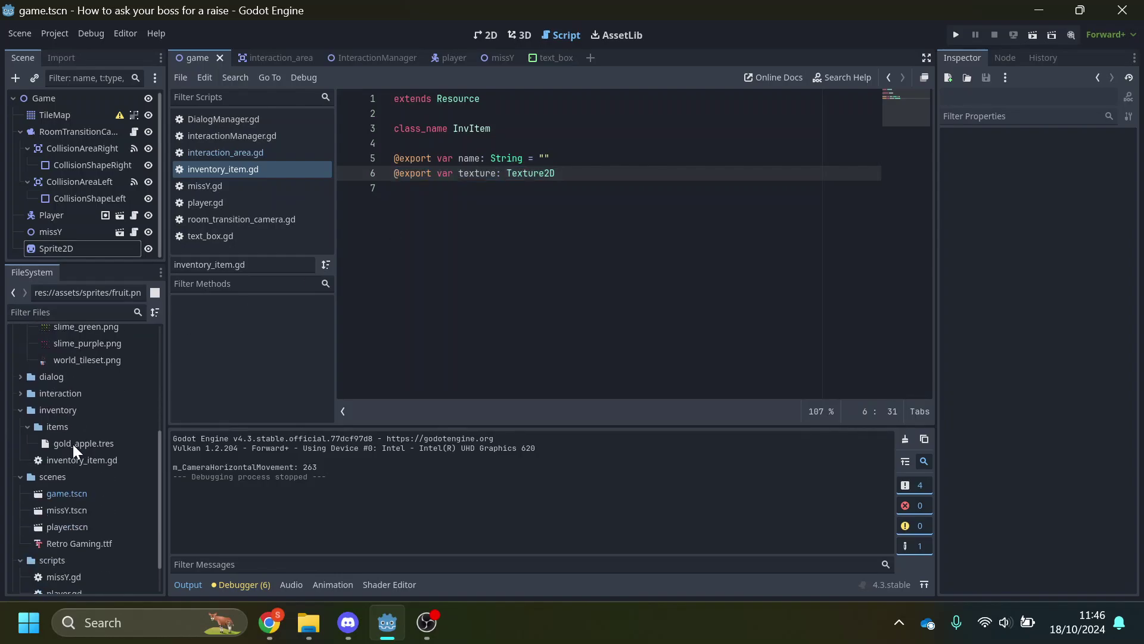
key(ctrl+Left)
key(shift+End)
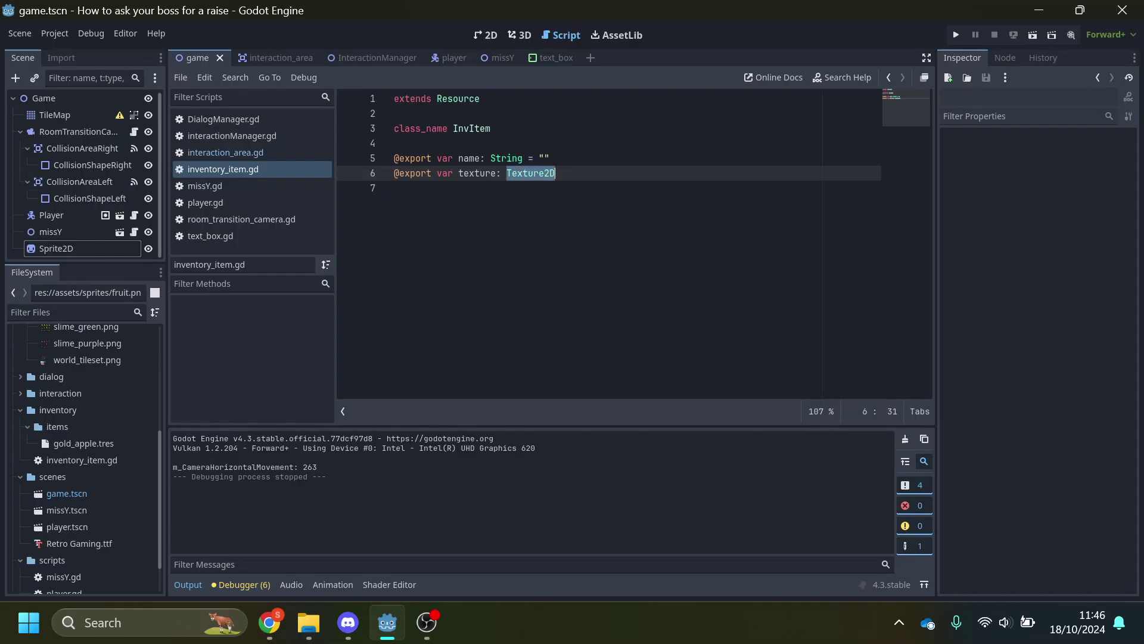
key(End)
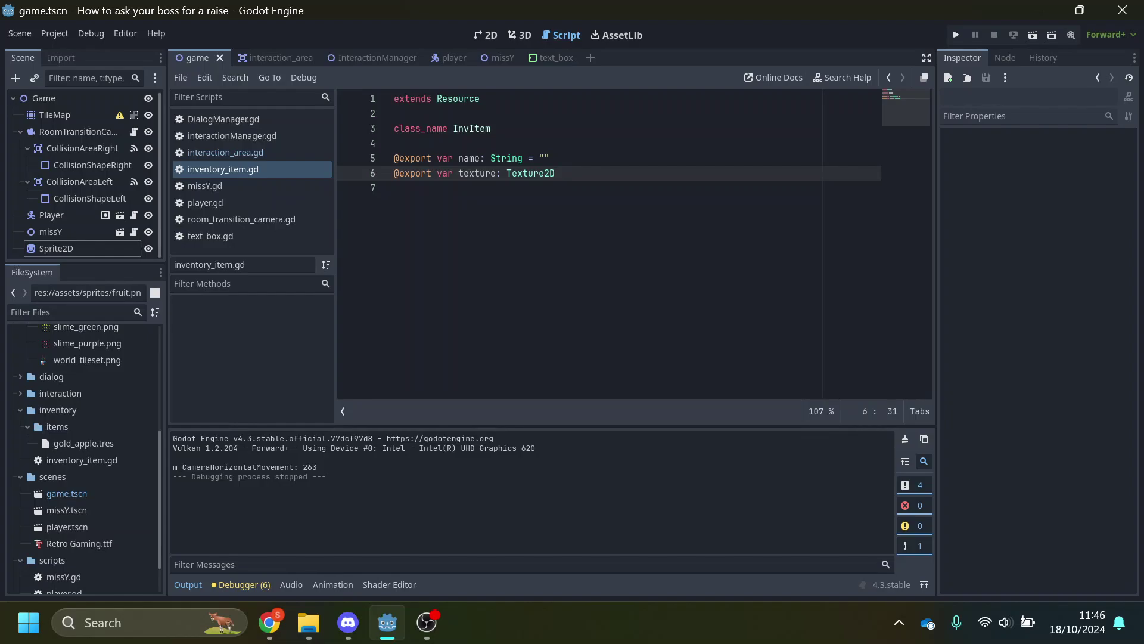
key(shift+Left)
key(shift+Left)
key(shift+Left)
key(shift+Left)
key(shift+Left)
key(shift+Left)
key(shift+Left)
key(shift+Left)
key(shift+Left)
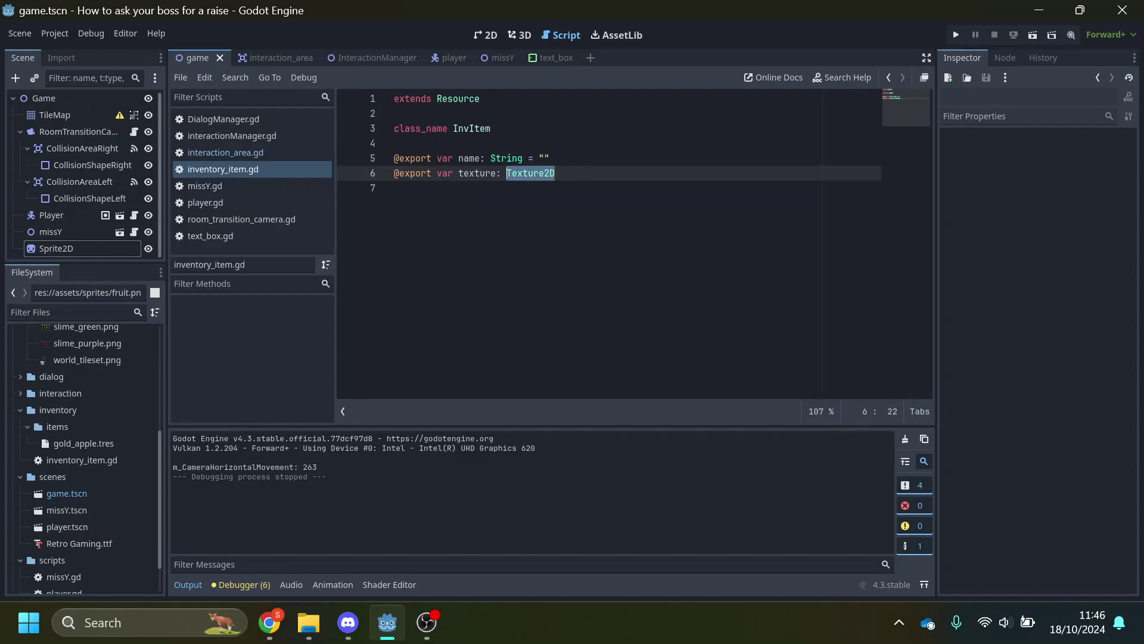
key(Left)
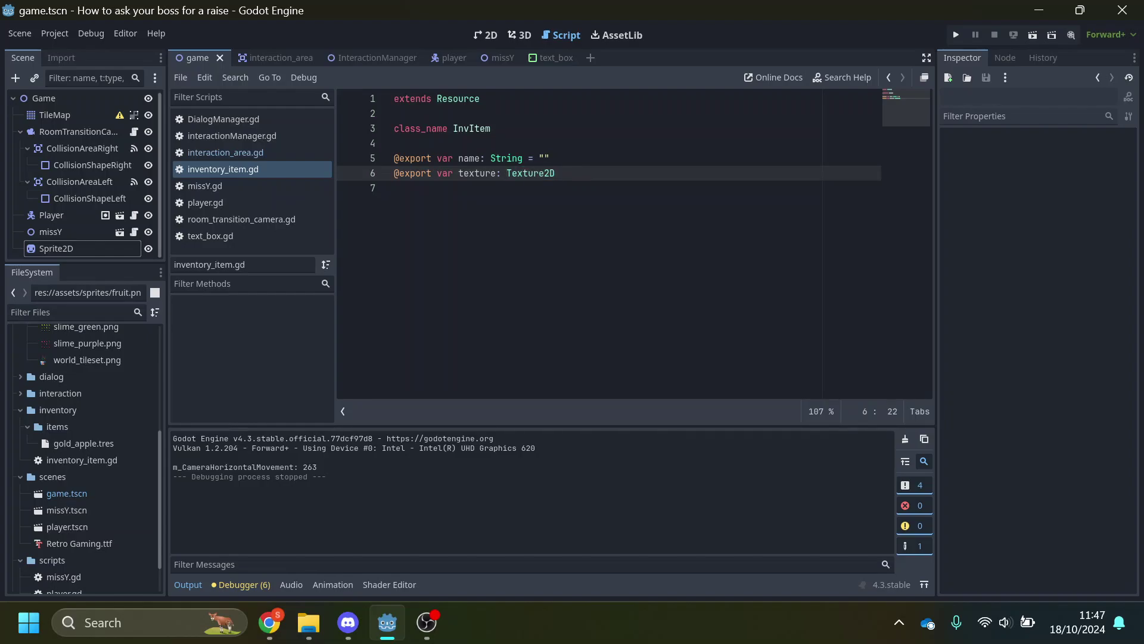
- Select inventory_item.gd and create a new InvItem resource from the Create New Resource dialog
click(87, 460)
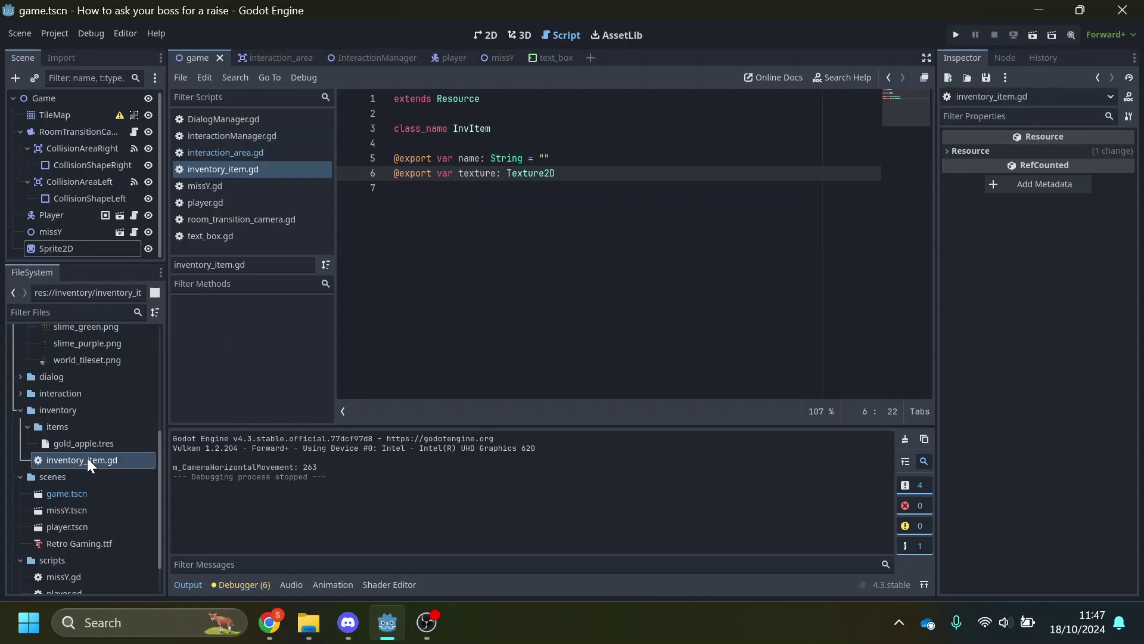
click(947, 149)
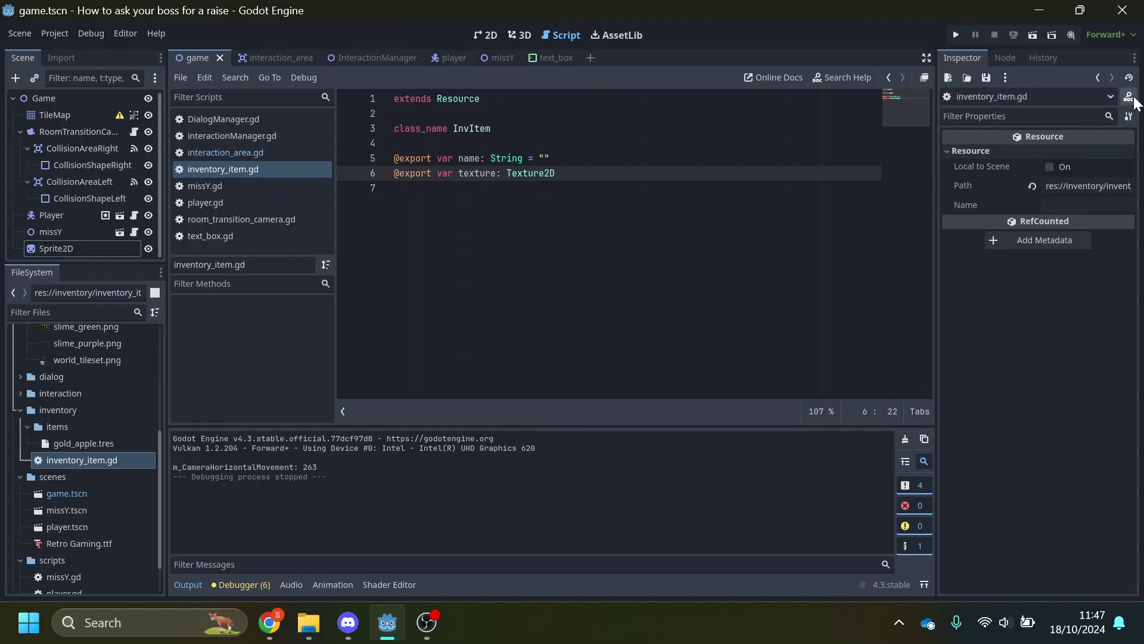
click(949, 80)
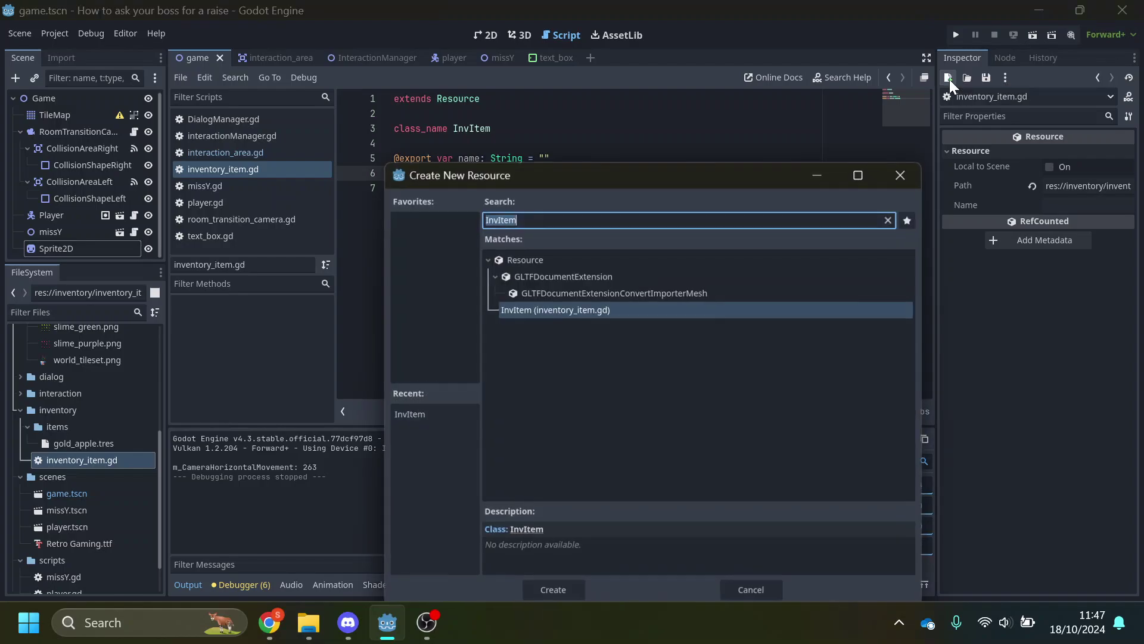
drag(703, 173, 624, 141)
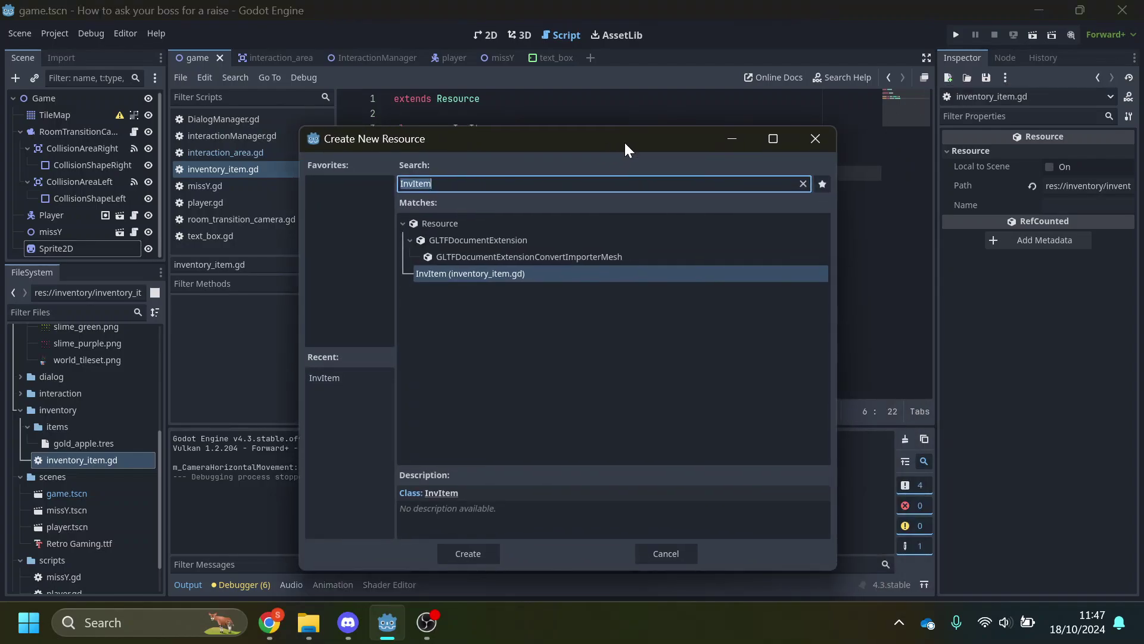
double_click(462, 272)
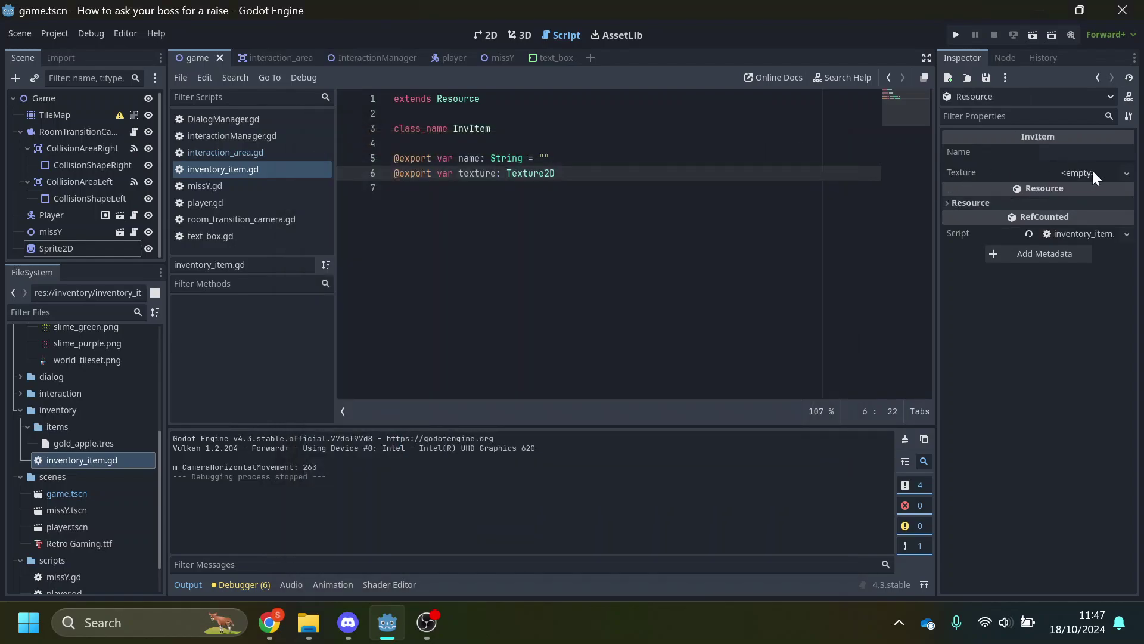
- Set the InvItem's Name to 'apple' and its Texture to fruit.png
click(1086, 153)
text(apple)
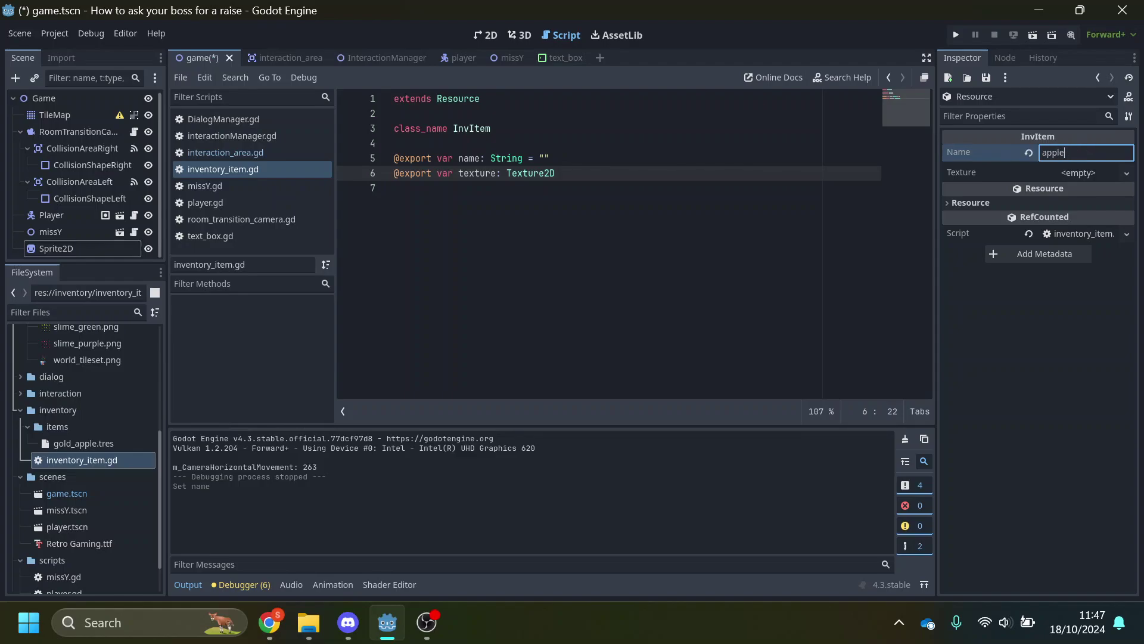
scroll(70, 376, up, 1)
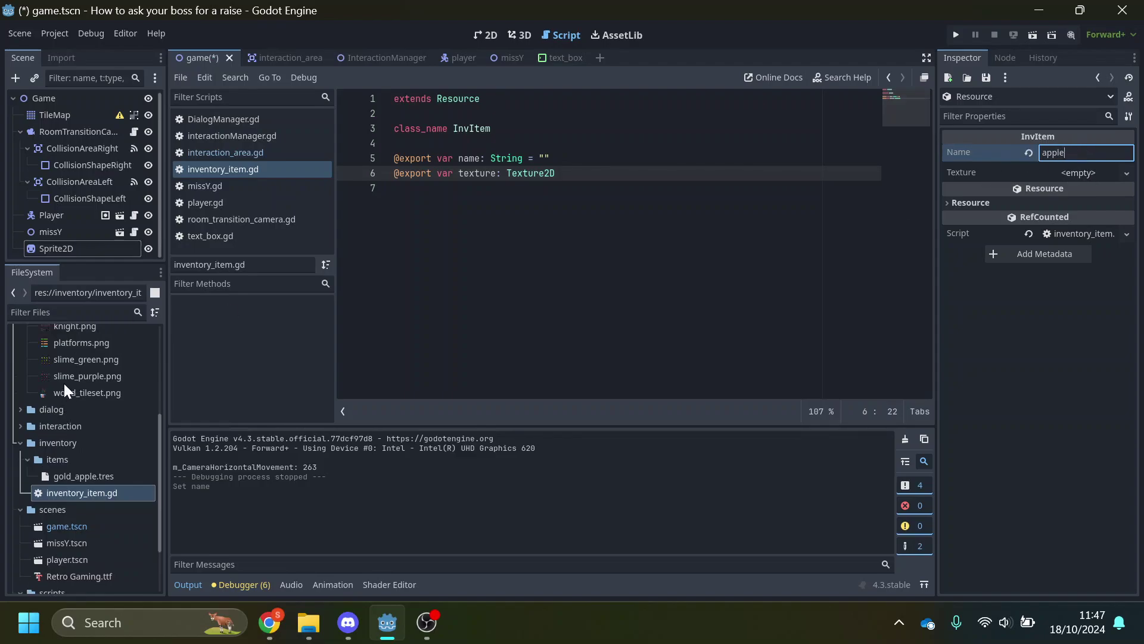
scroll(65, 364, up, 2)
drag(67, 374, 1064, 171)
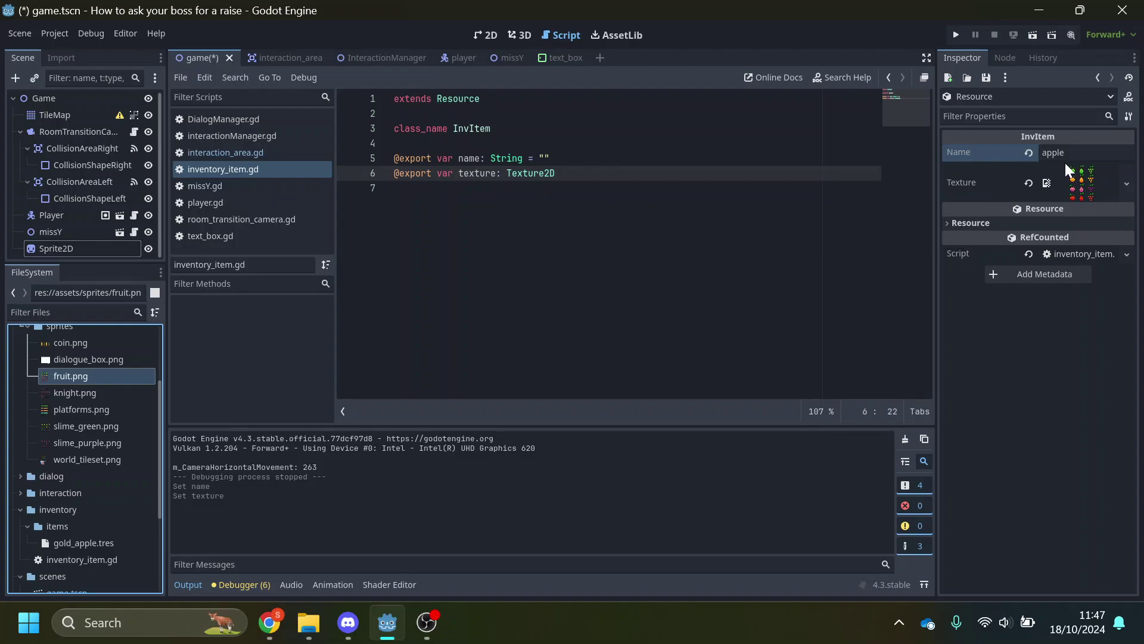
click(1126, 188)
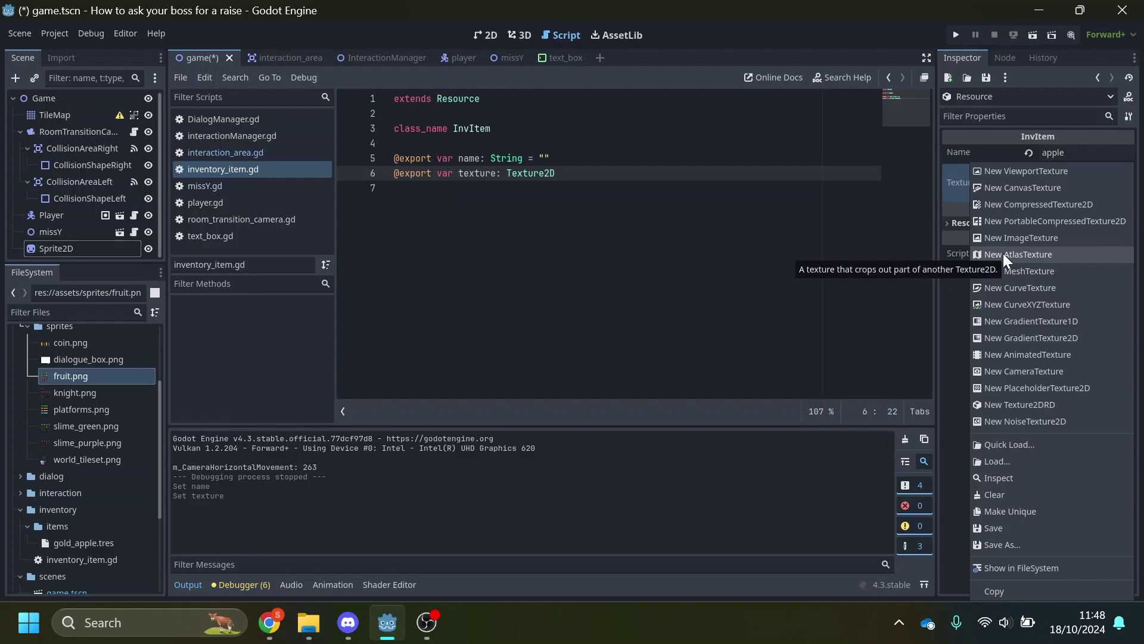
- Replace the texture with a new AtlasTexture of fruit.png cropped to the top-left 16×16 green apple
click(1009, 253)
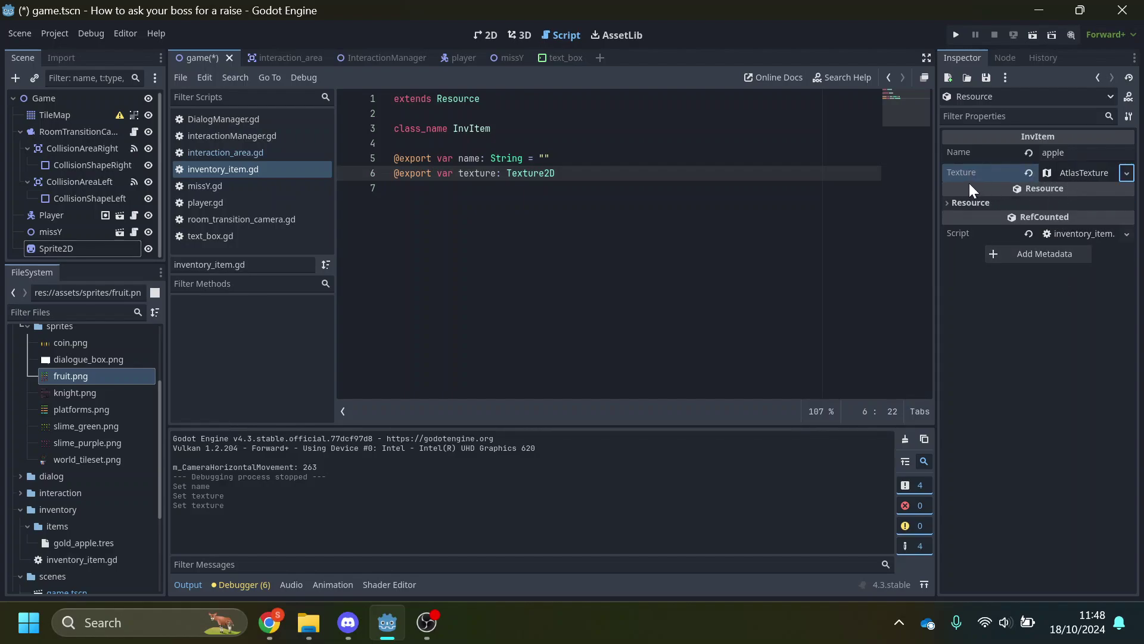
click(947, 202)
click(949, 204)
click(1079, 173)
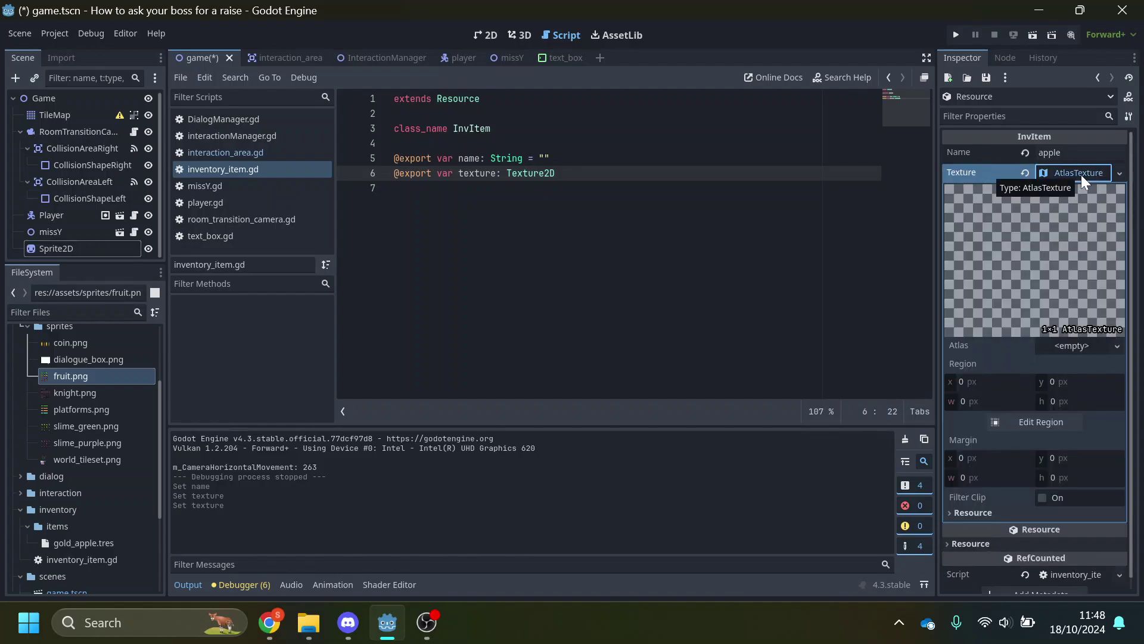
drag(70, 376, 1071, 347)
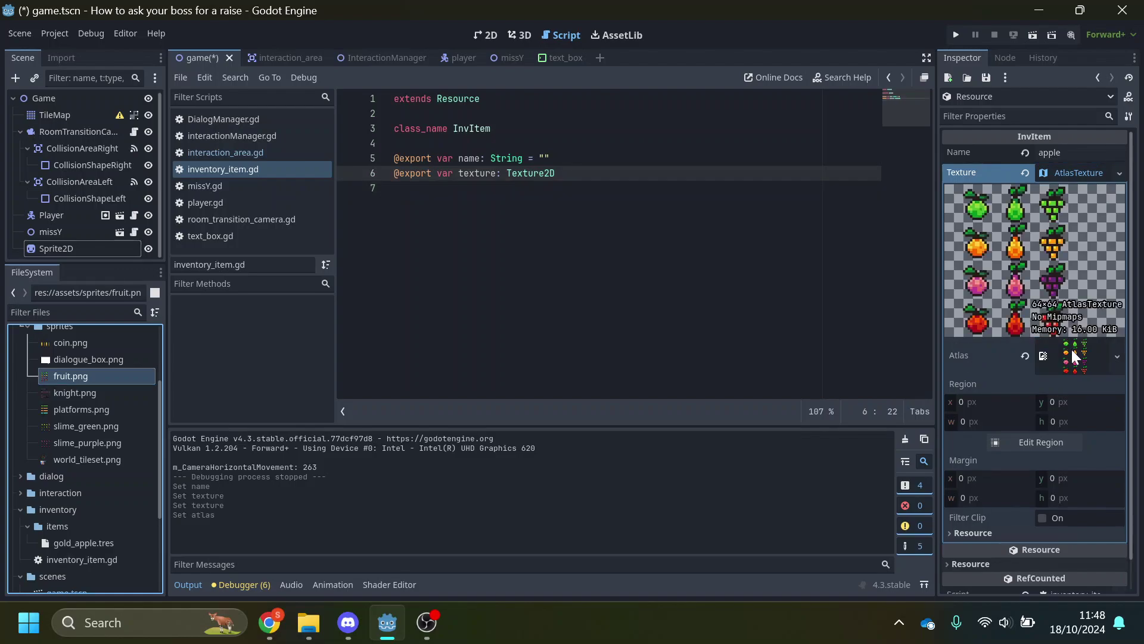
click(1049, 442)
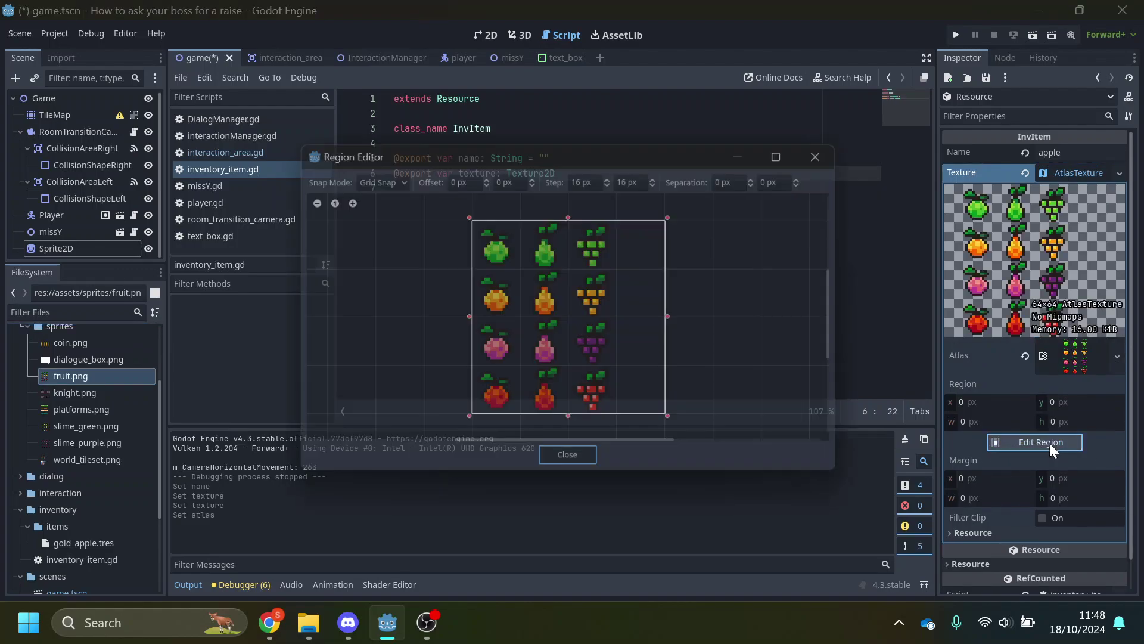
drag(676, 428, 525, 270)
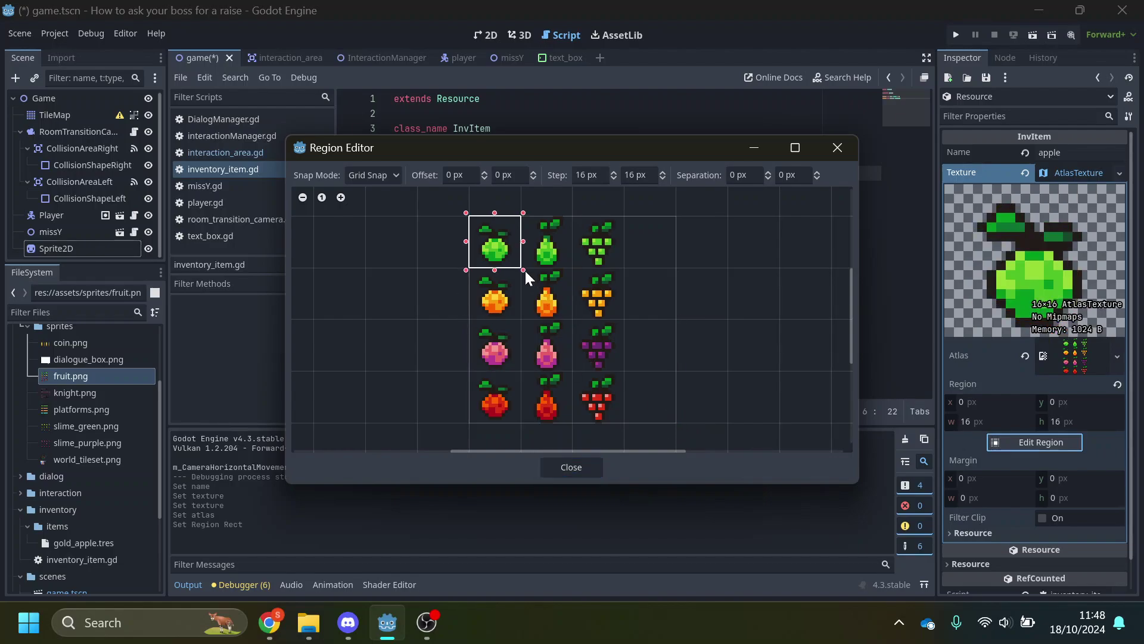
click(567, 469)
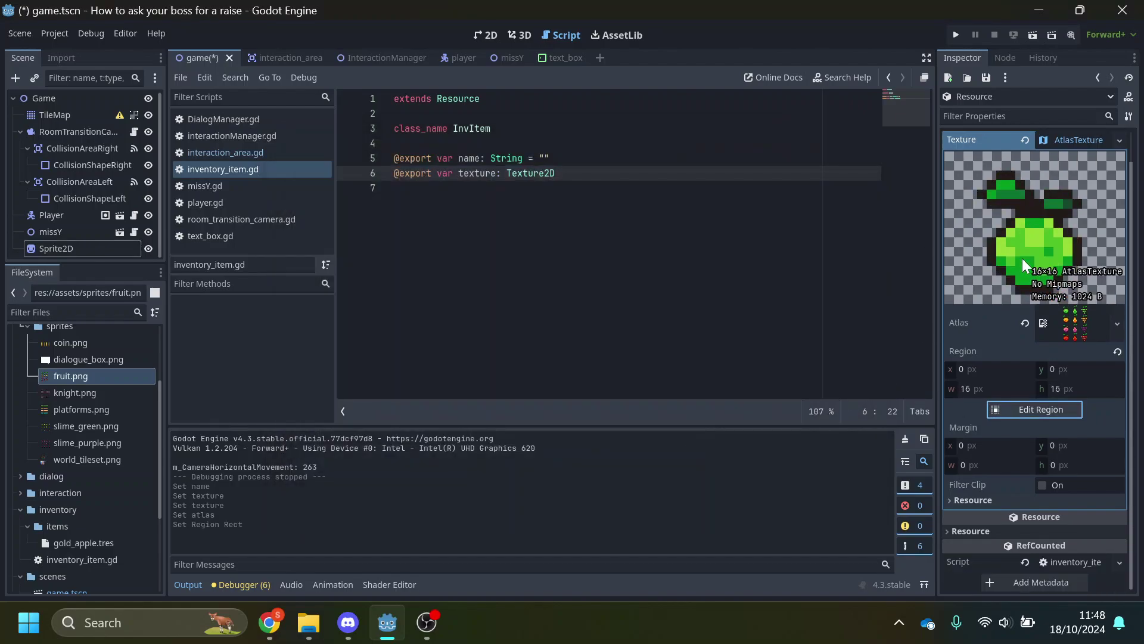